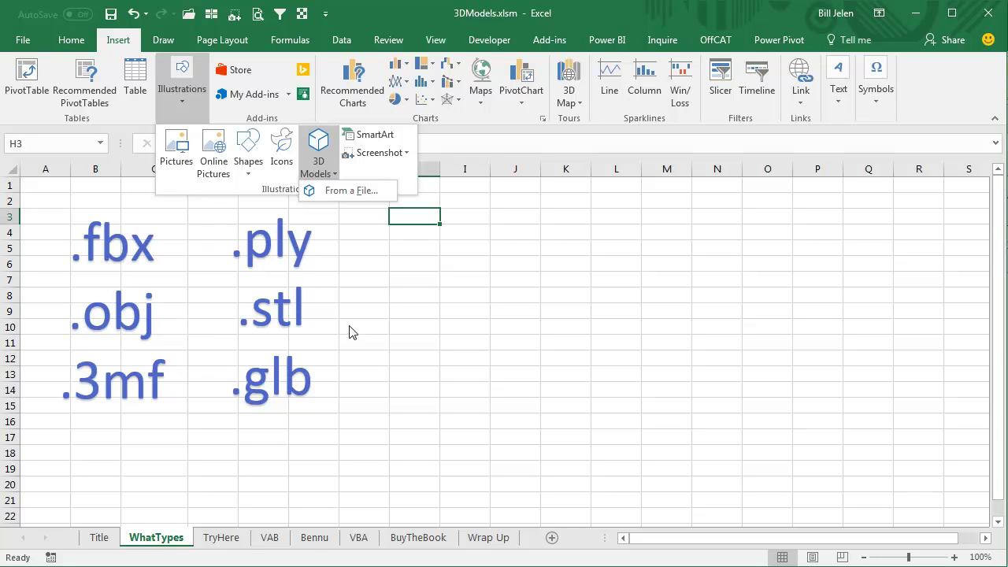
Open the NASA 3D Models catalogue and scroll down to the T section with Tall Dish and TDRS
{"action": "left_click", "coordinate": [432, 252]}
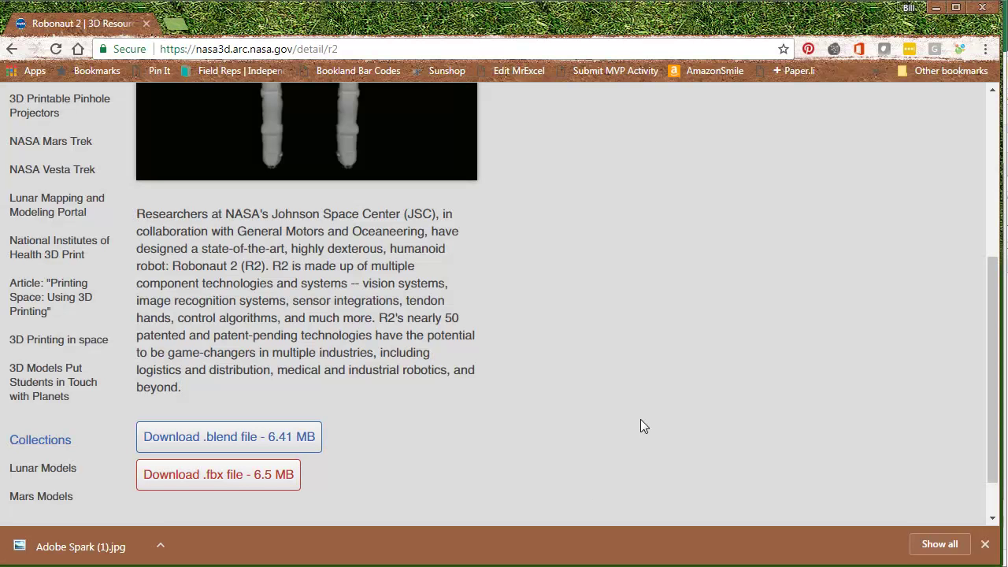
{"action": "left_click", "coordinate": [59, 105]}
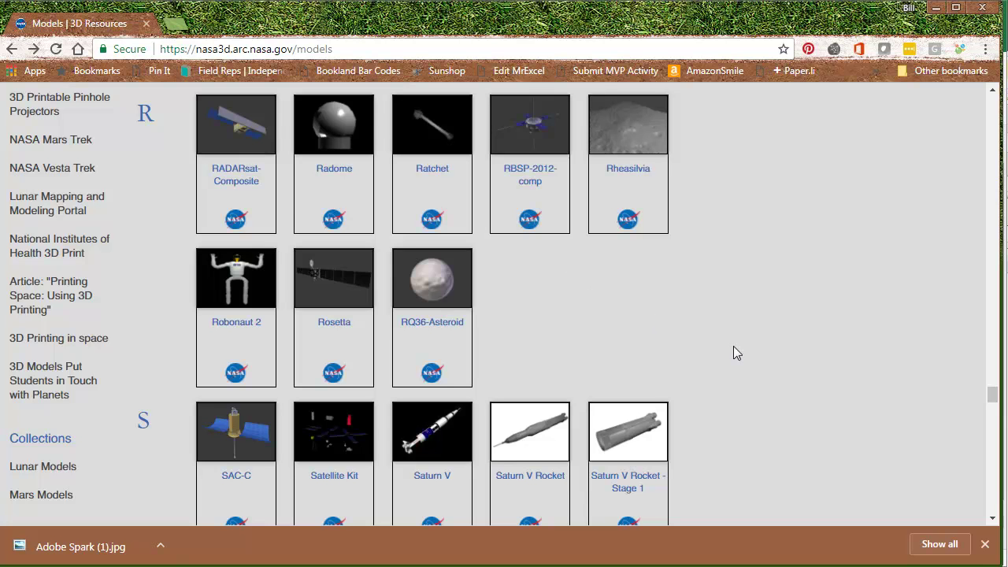
{"action": "scroll", "coordinate": [756, 346], "scroll_direction": "down", "scroll_amount": 6}
{"action": "scroll", "coordinate": [757, 345], "scroll_direction": "down", "scroll_amount": 2}
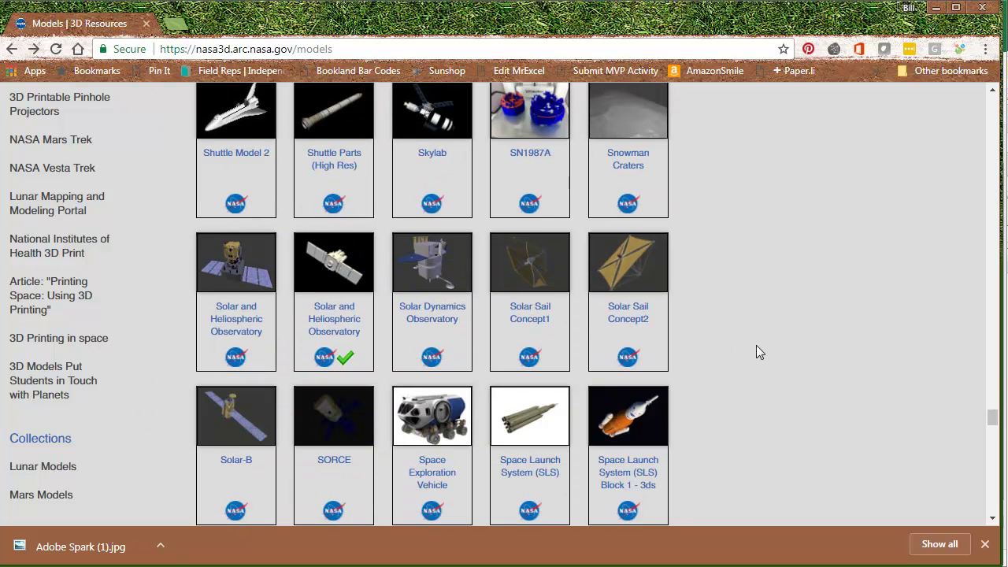
{"action": "scroll", "coordinate": [756, 346], "scroll_direction": "down", "scroll_amount": 3}
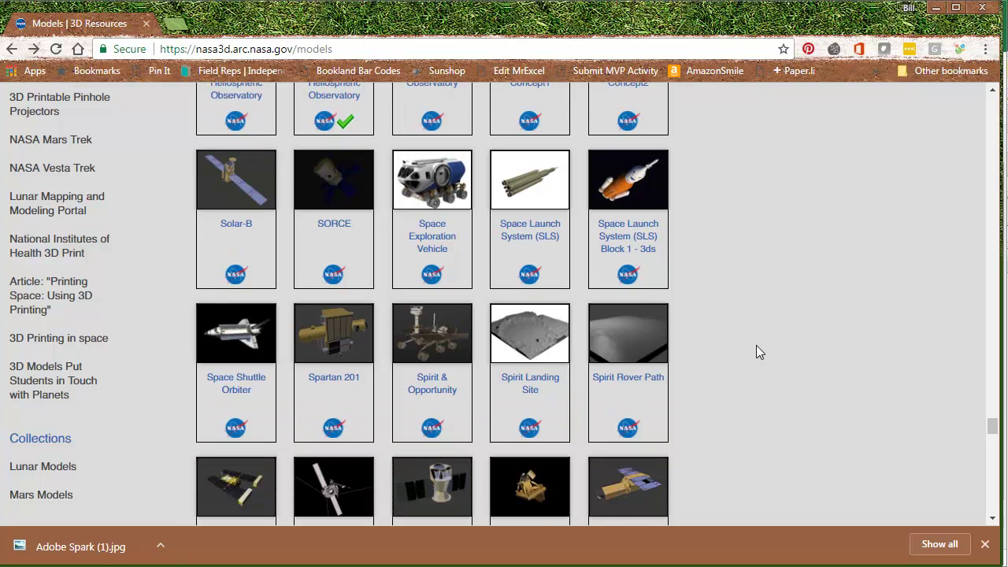
{"action": "scroll", "coordinate": [756, 347], "scroll_direction": "down", "scroll_amount": 7}
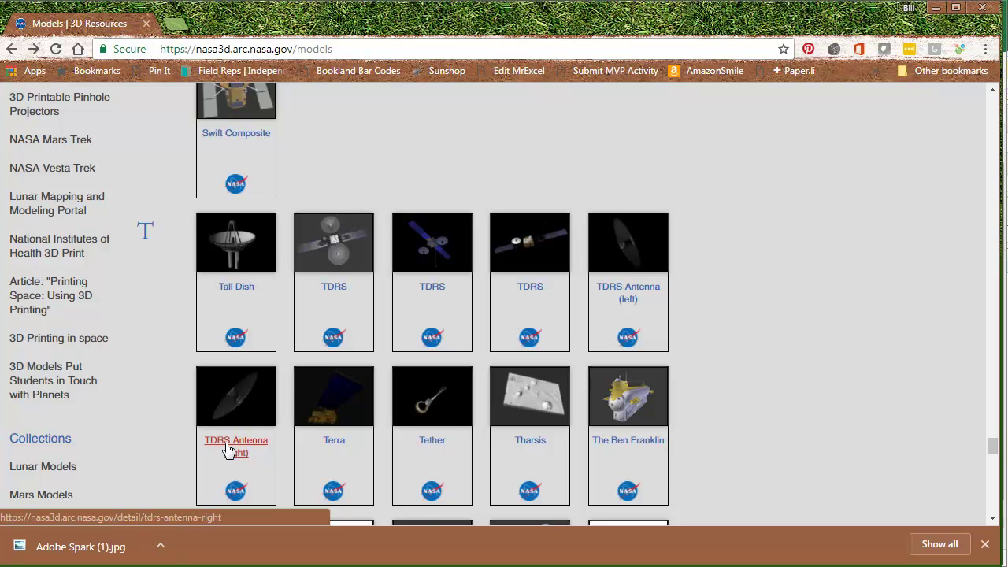
{"action": "left_click", "coordinate": [332, 288]}
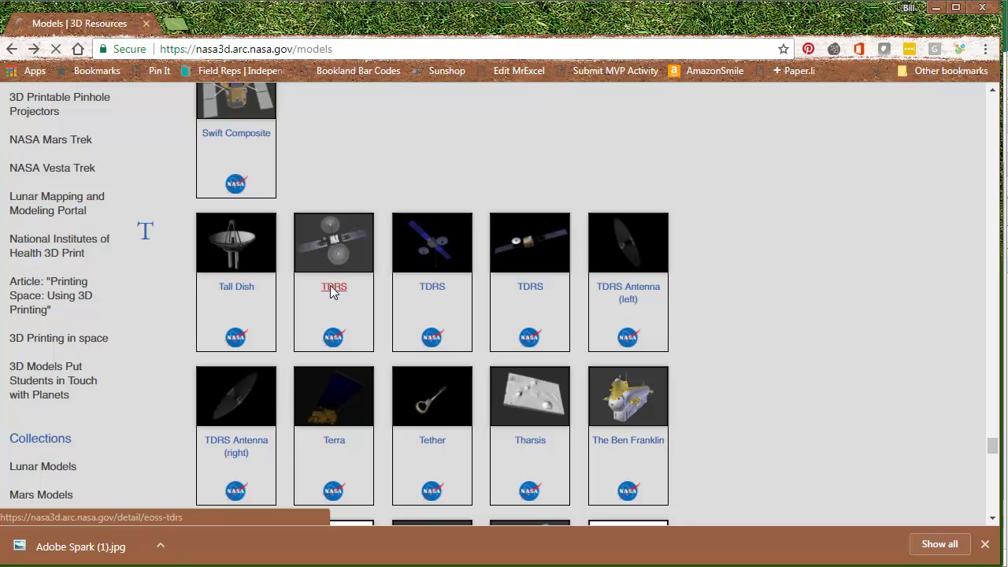
{"action": "scroll", "coordinate": [352, 343], "scroll_direction": "down", "scroll_amount": 4}
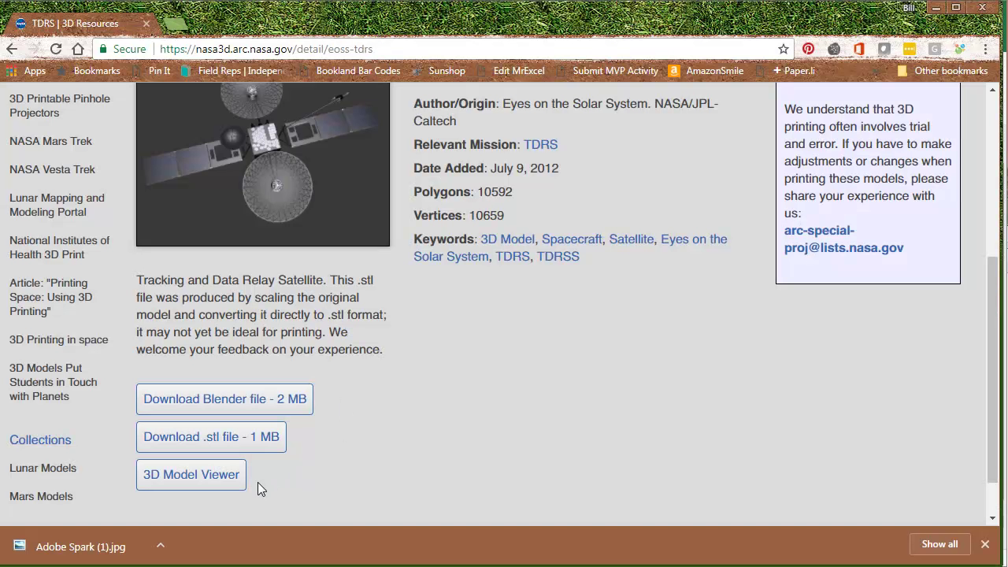
{"action": "left_click", "coordinate": [12, 49]}
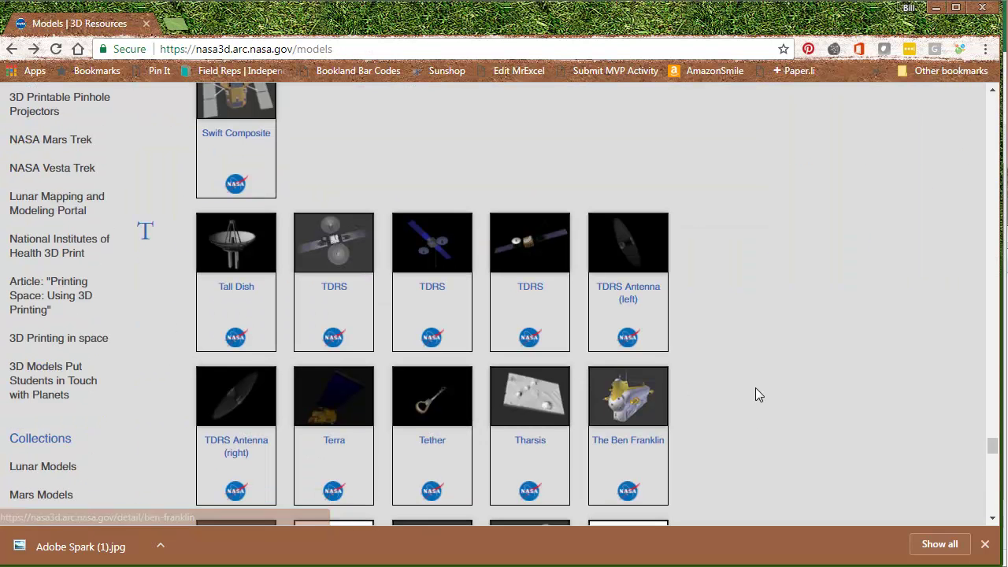
Check the SLS Block 1 - 3ds page, which offers only a 7.98 MB .max download, then return
{"action": "scroll", "coordinate": [758, 421], "scroll_direction": "up", "scroll_amount": 10}
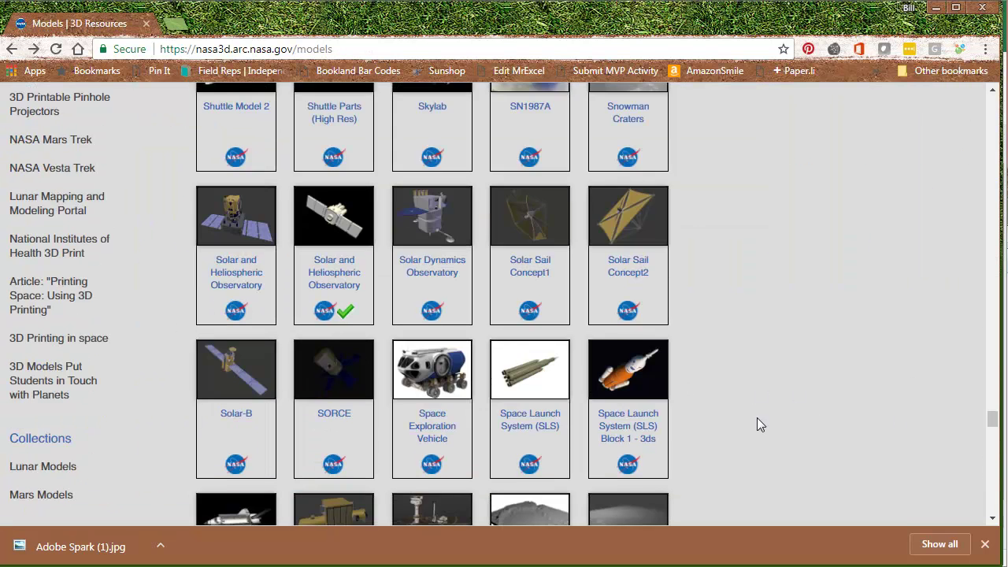
{"action": "left_click", "coordinate": [620, 431]}
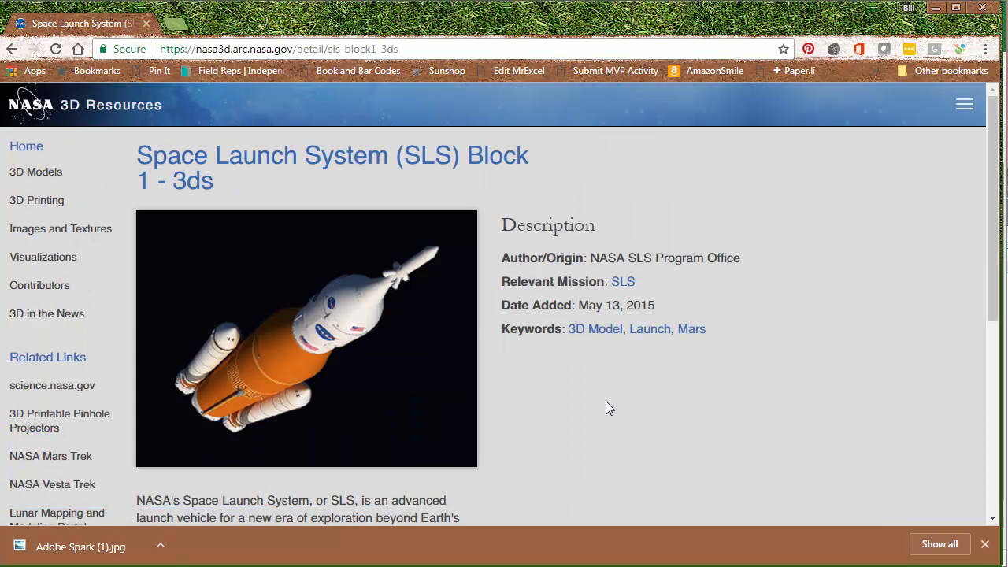
{"action": "scroll", "coordinate": [606, 399], "scroll_direction": "down", "scroll_amount": 4}
{"action": "scroll", "coordinate": [606, 406], "scroll_direction": "down", "scroll_amount": 1}
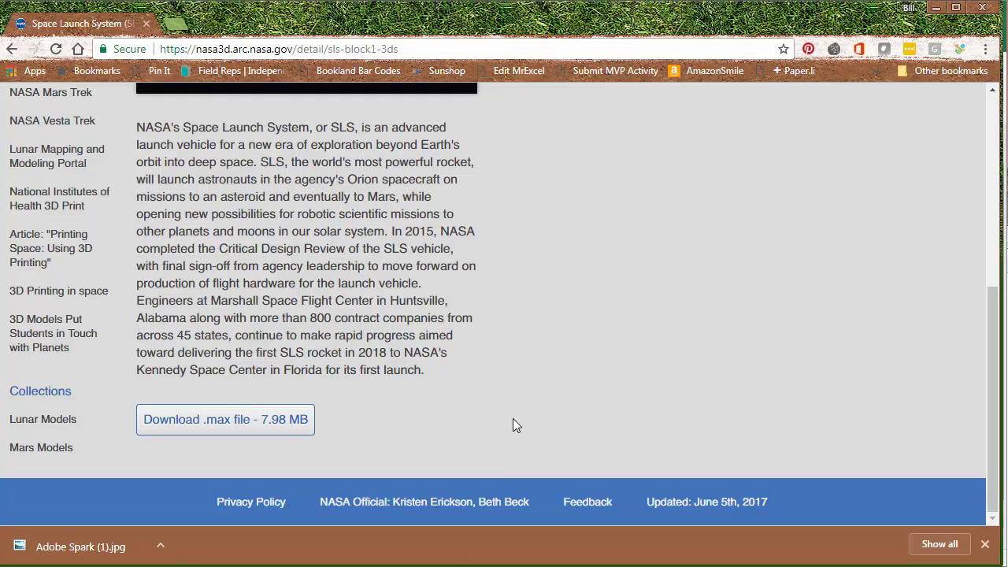
{"action": "left_click", "coordinate": [12, 49]}
Download the 40.69 MB Space Launch System .stl zip and extract sls_optimized.stl from it
{"action": "left_click", "coordinate": [524, 341]}
{"action": "scroll", "coordinate": [621, 376], "scroll_direction": "down", "scroll_amount": 6}
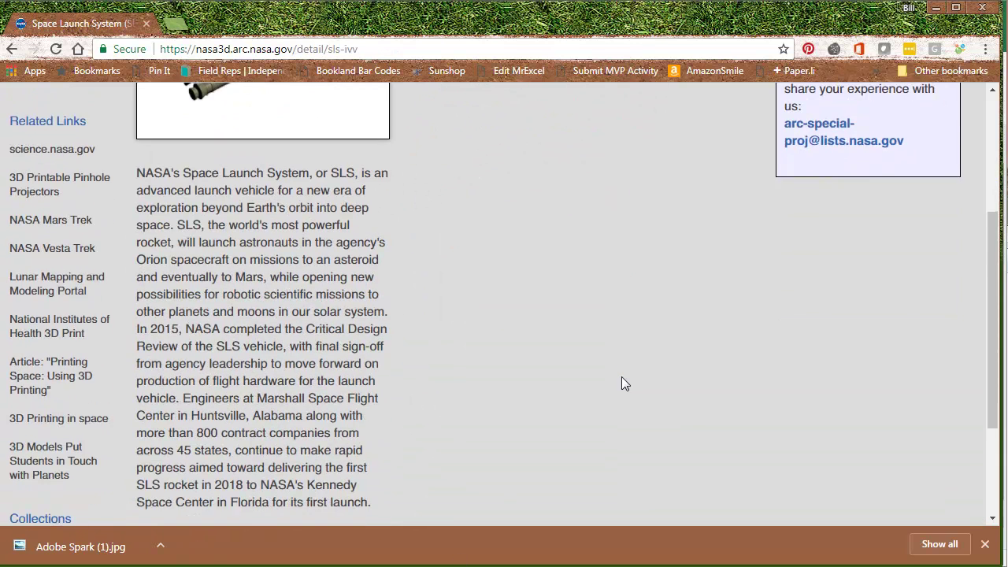
{"action": "scroll", "coordinate": [522, 209], "scroll_direction": "up", "scroll_amount": 4}
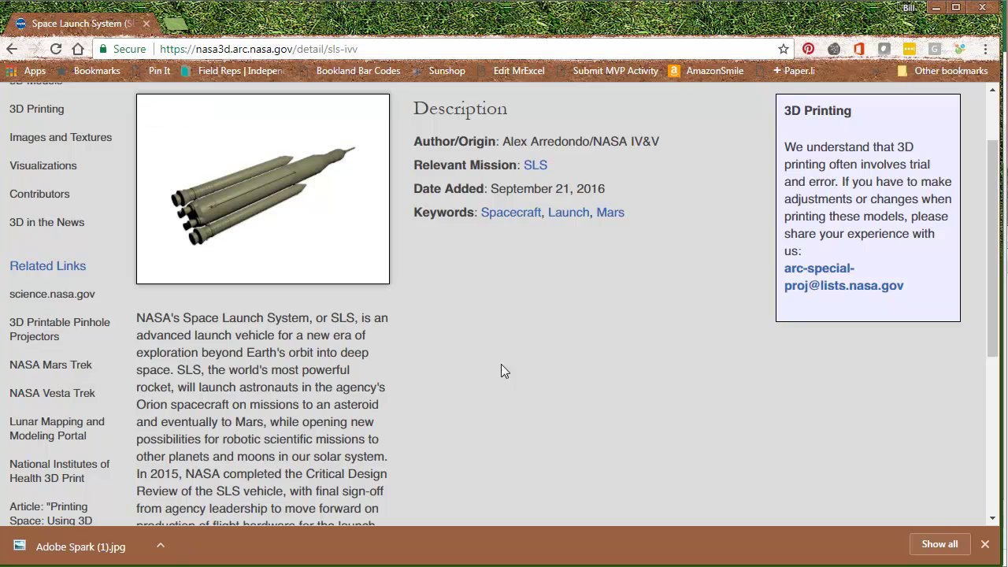
{"action": "scroll", "coordinate": [486, 367], "scroll_direction": "down", "scroll_amount": 4}
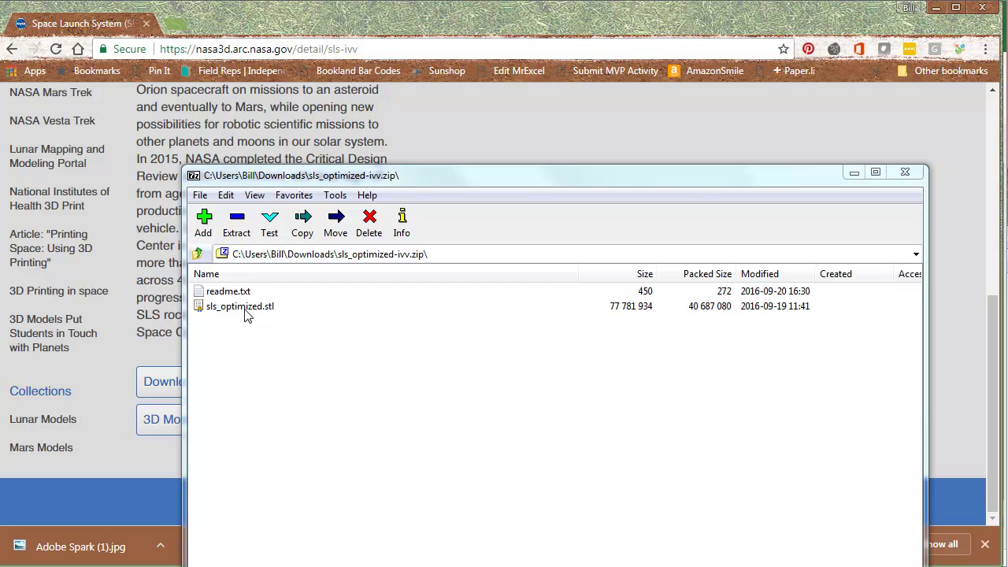
{"action": "left_click", "coordinate": [245, 309]}
{"action": "left_click", "coordinate": [236, 224]}
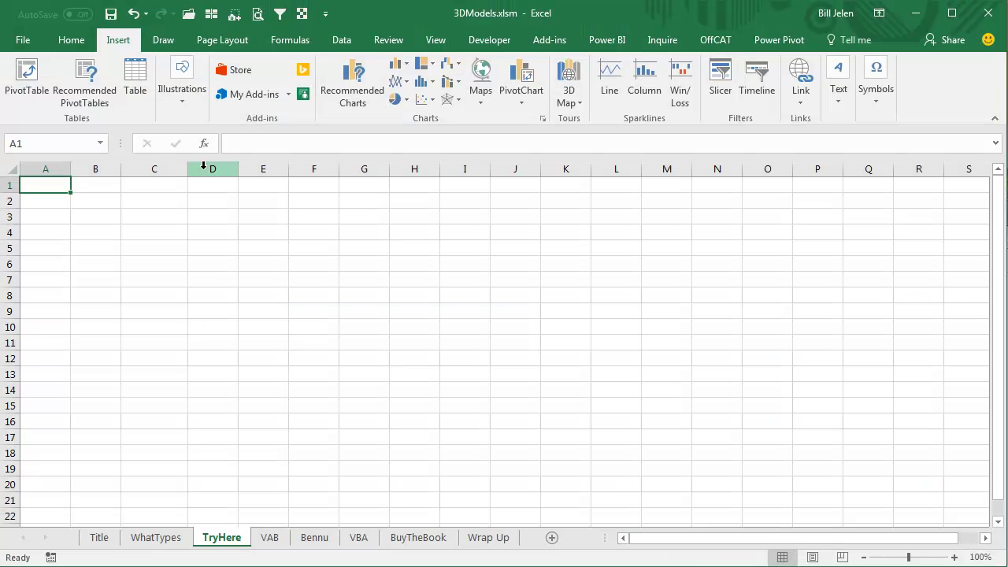
Insert sls_optimized.stl as a 3D model from a file onto the TryHere sheet
{"action": "left_click", "coordinate": [187, 102]}
{"action": "left_click", "coordinate": [313, 170]}
{"action": "left_click", "coordinate": [329, 191]}
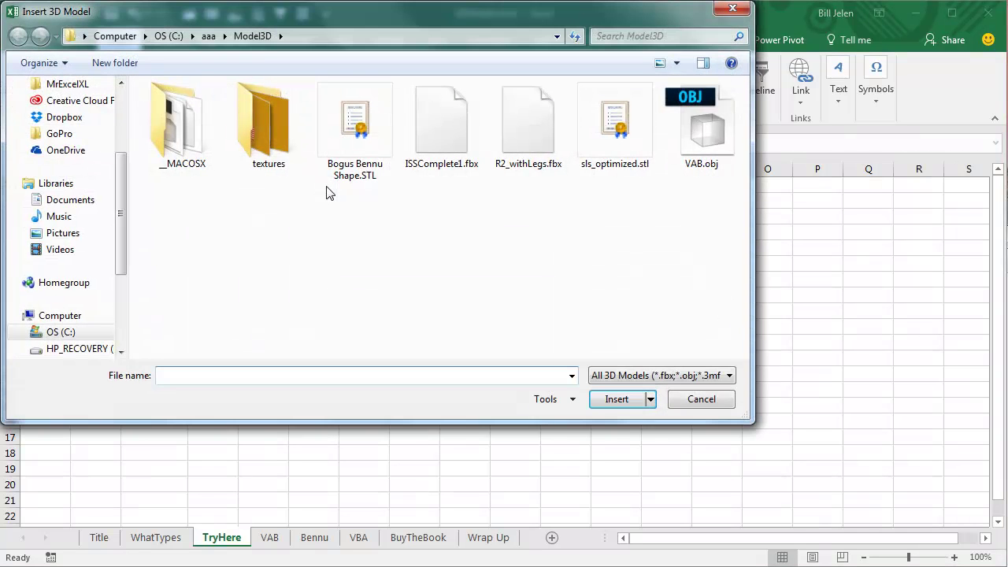
{"action": "left_click", "coordinate": [592, 166]}
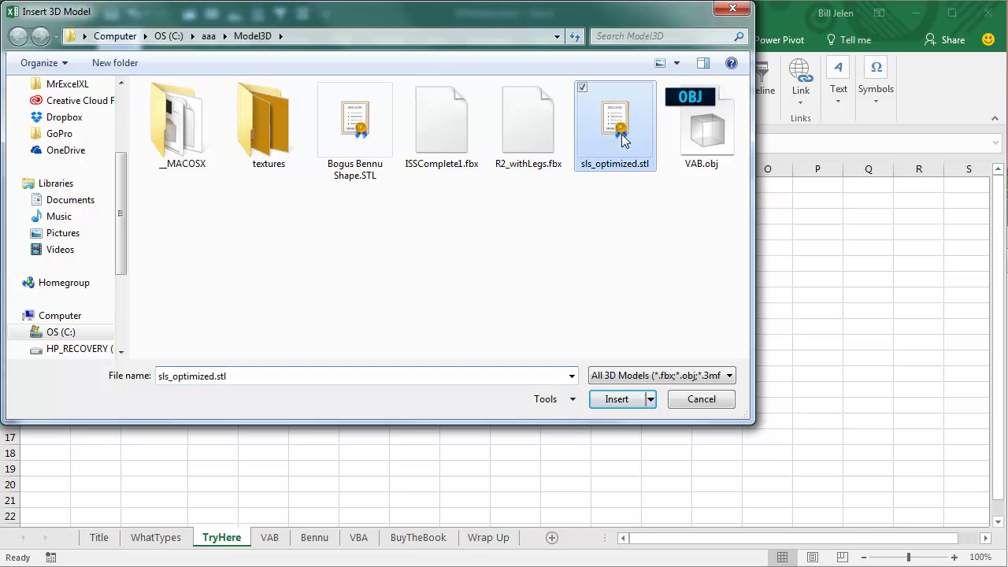
{"action": "left_click", "coordinate": [616, 399]}
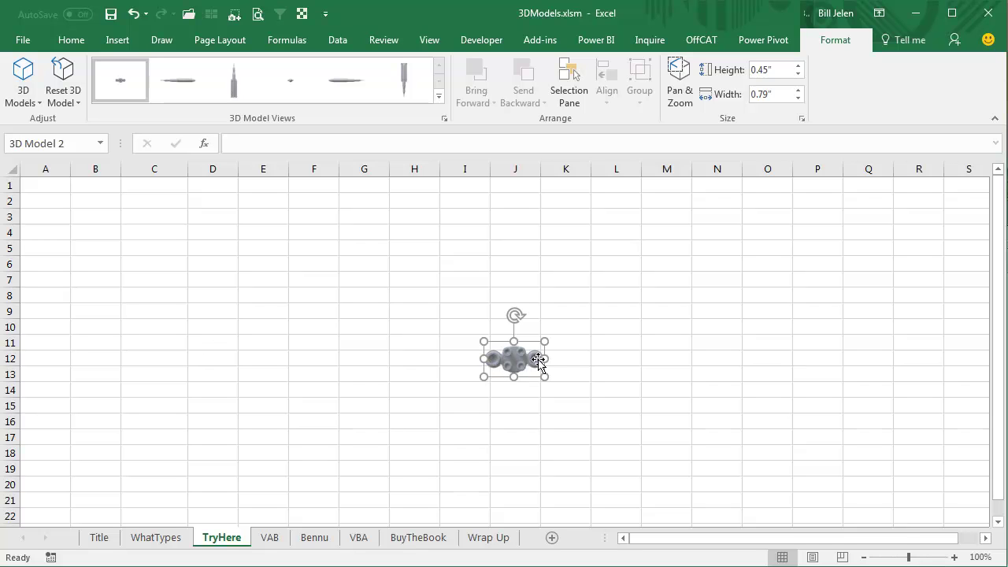
Enlarge the rocket to 2.43 by 4.27 inches and try preset views, ending on top-down
{"action": "left_click_drag", "start_coordinate": [481, 340], "coordinate": [221, 273]}
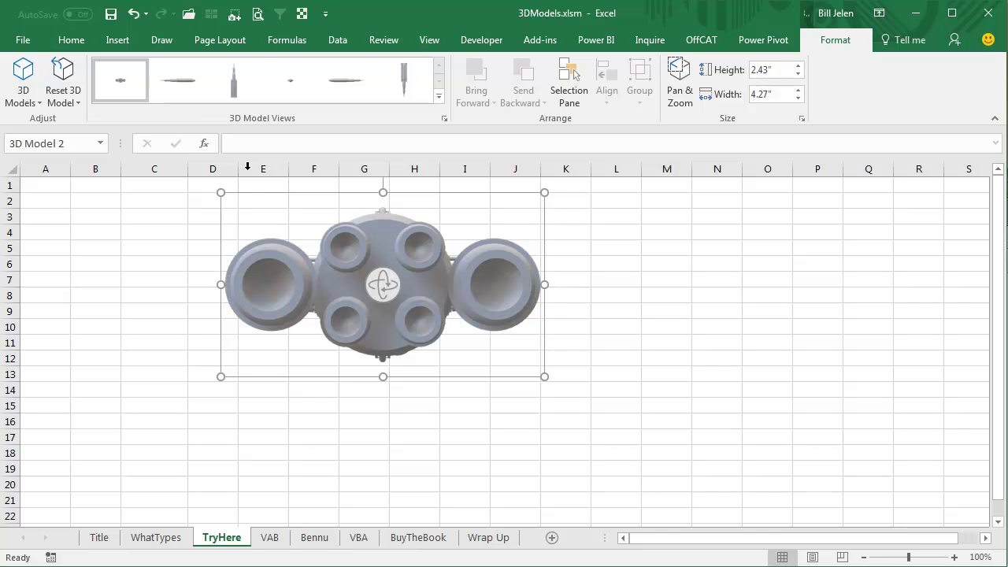
{"action": "left_click", "coordinate": [236, 88]}
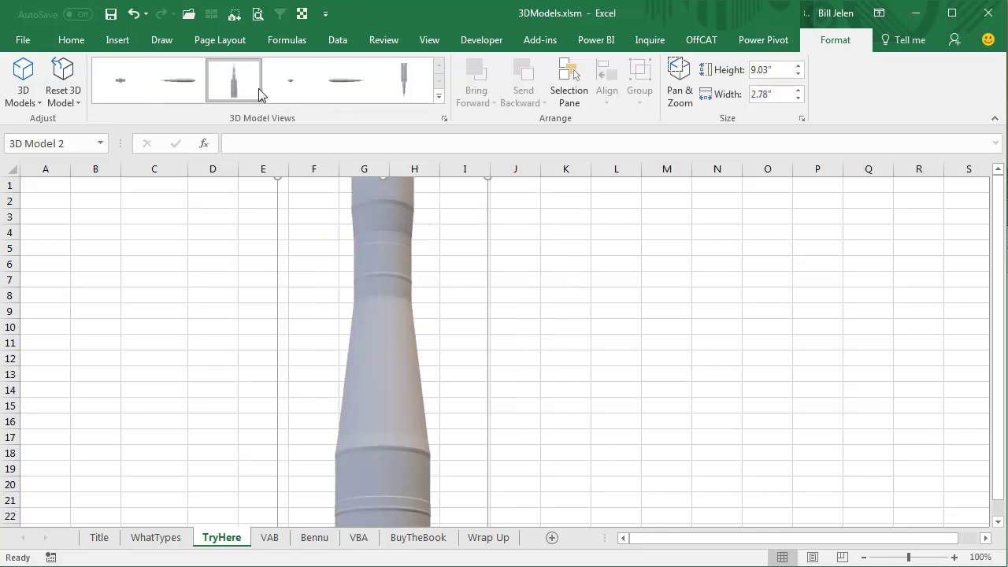
{"action": "left_click", "coordinate": [351, 89]}
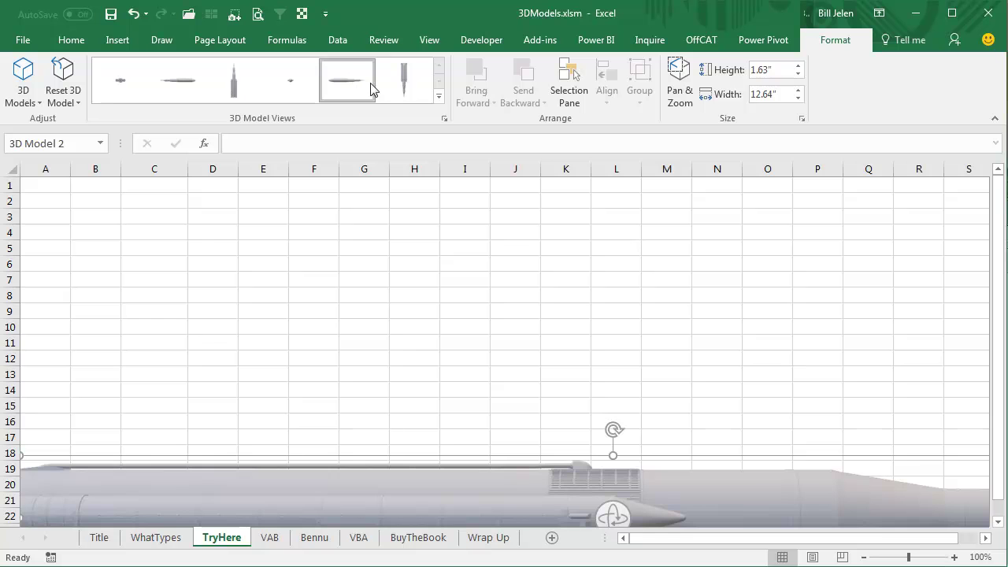
{"action": "left_click", "coordinate": [400, 79]}
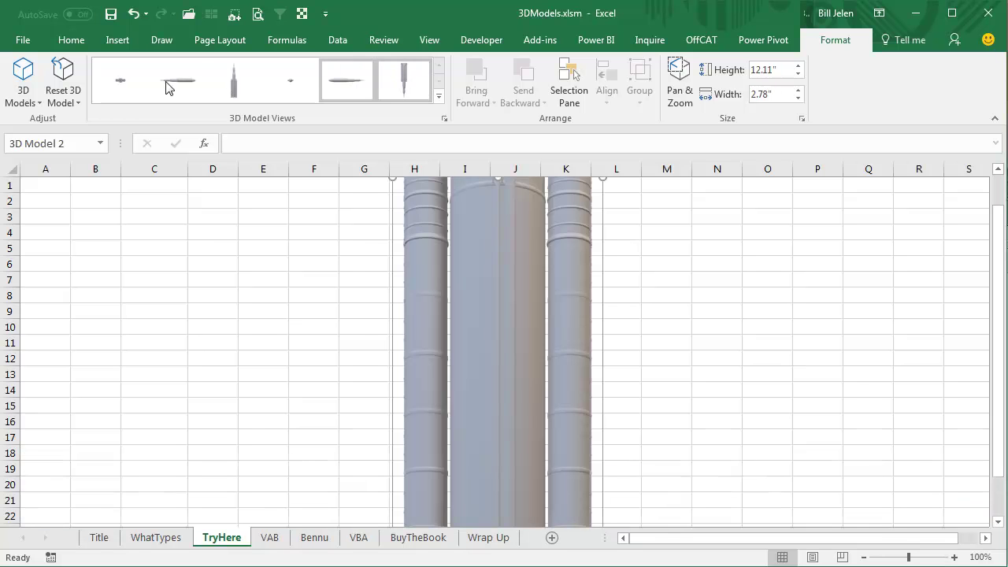
{"action": "left_click", "coordinate": [122, 81]}
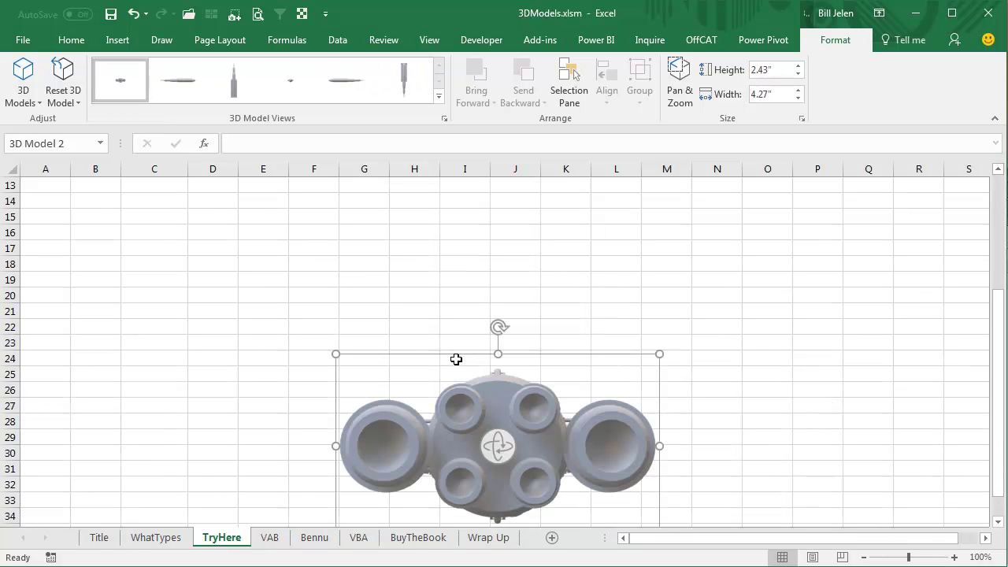
Tilt the rocket sideways with its engine nozzles facing the viewer, then go to the VAB sheet
{"action": "left_click_drag", "start_coordinate": [499, 446], "coordinate": [398, 436]}
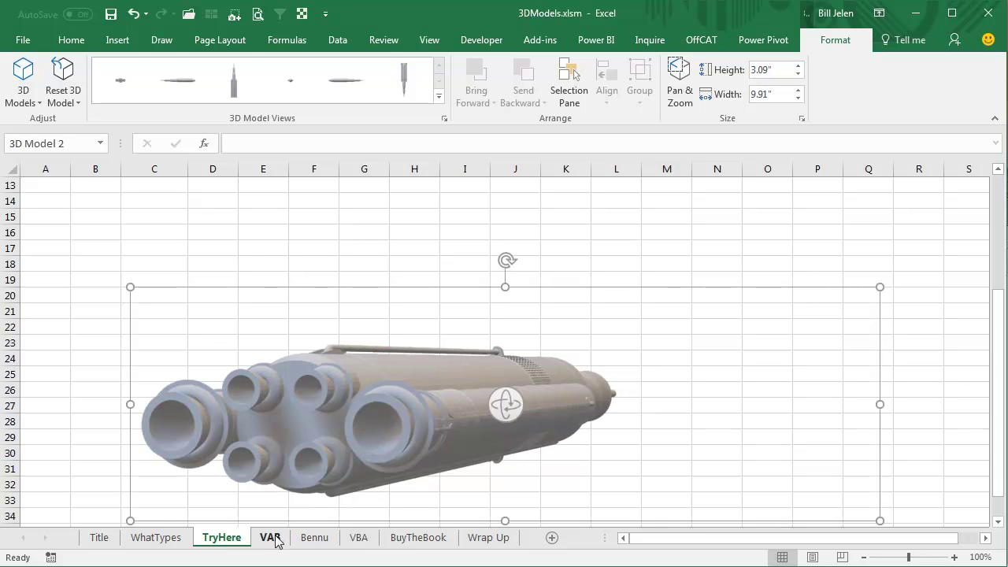
{"action": "left_click", "coordinate": [270, 537]}
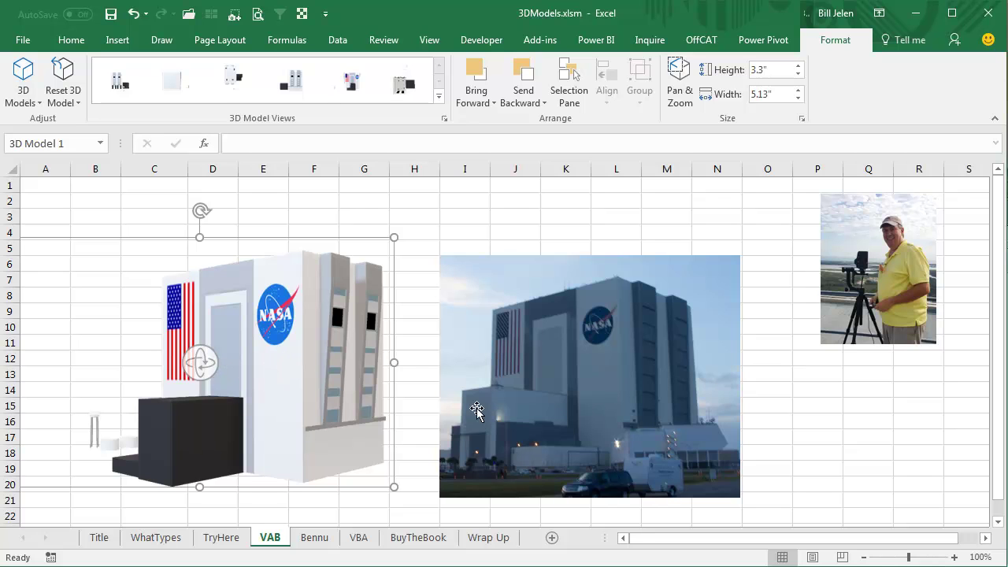
Turn the VAB building model in three drags until its striped-window rear faces forward
{"action": "left_click_drag", "start_coordinate": [198, 359], "coordinate": [361, 288]}
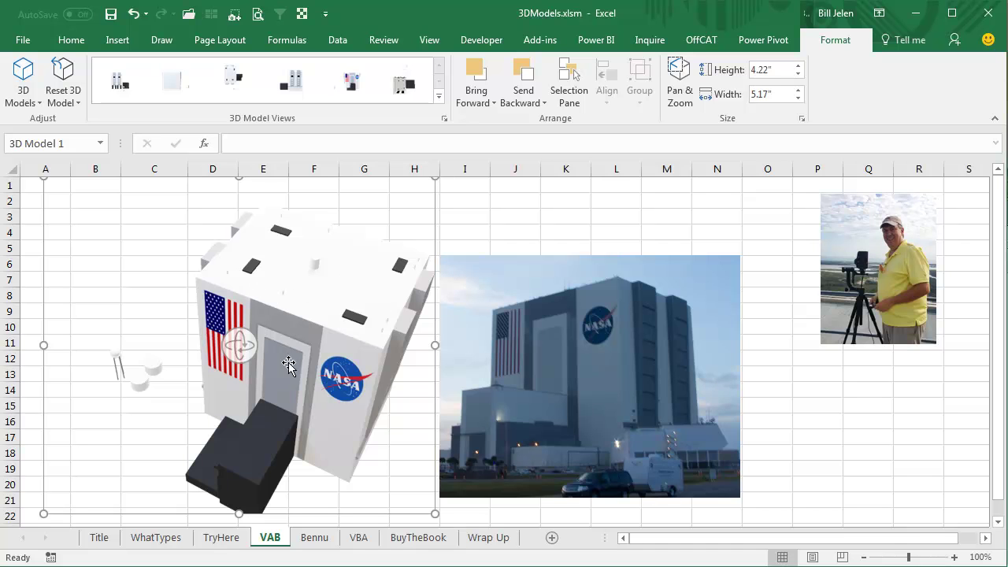
{"action": "left_click_drag", "start_coordinate": [238, 347], "coordinate": [140, 202]}
{"action": "left_click_drag", "start_coordinate": [239, 336], "coordinate": [117, 386]}
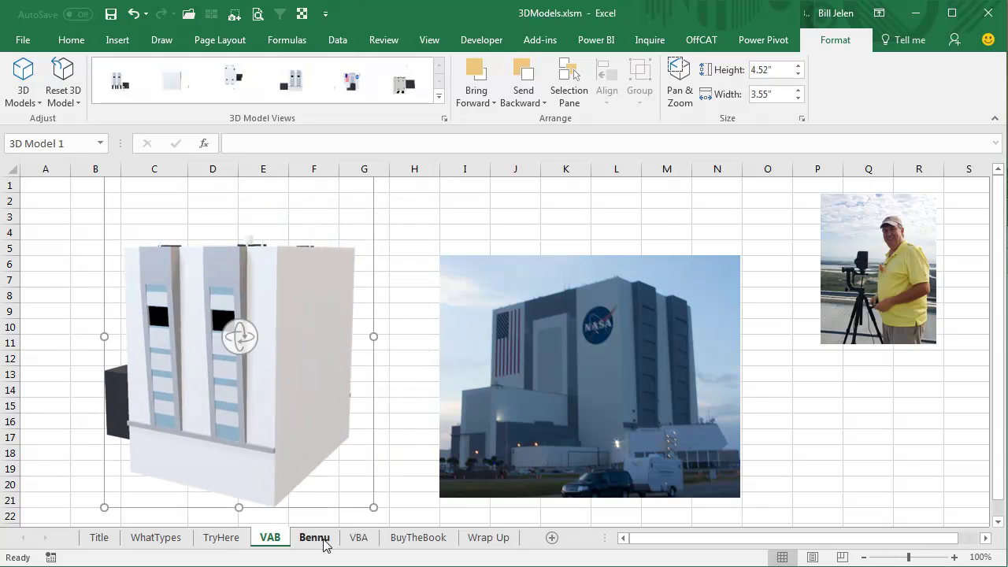
On the Bennu sheet, move the asteroid model higher and spin it to show another side
{"action": "left_click", "coordinate": [322, 542]}
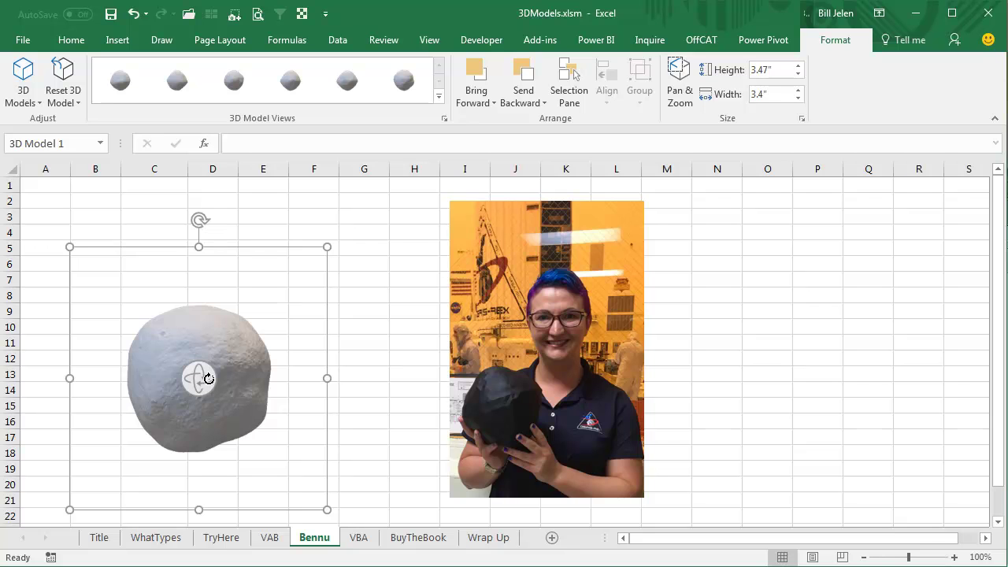
{"action": "left_click_drag", "start_coordinate": [201, 381], "coordinate": [224, 322]}
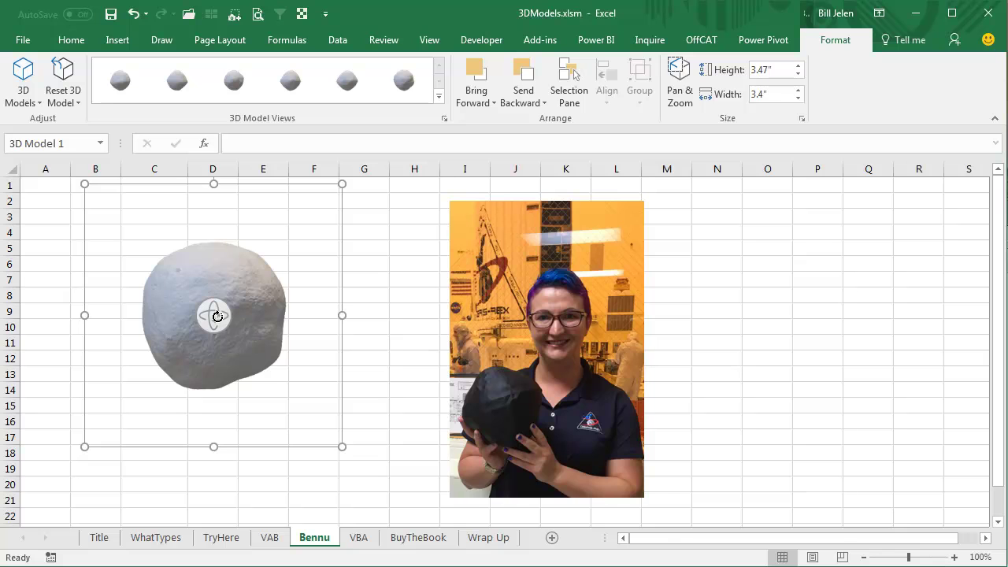
{"action": "left_click_drag", "start_coordinate": [218, 315], "coordinate": [176, 324]}
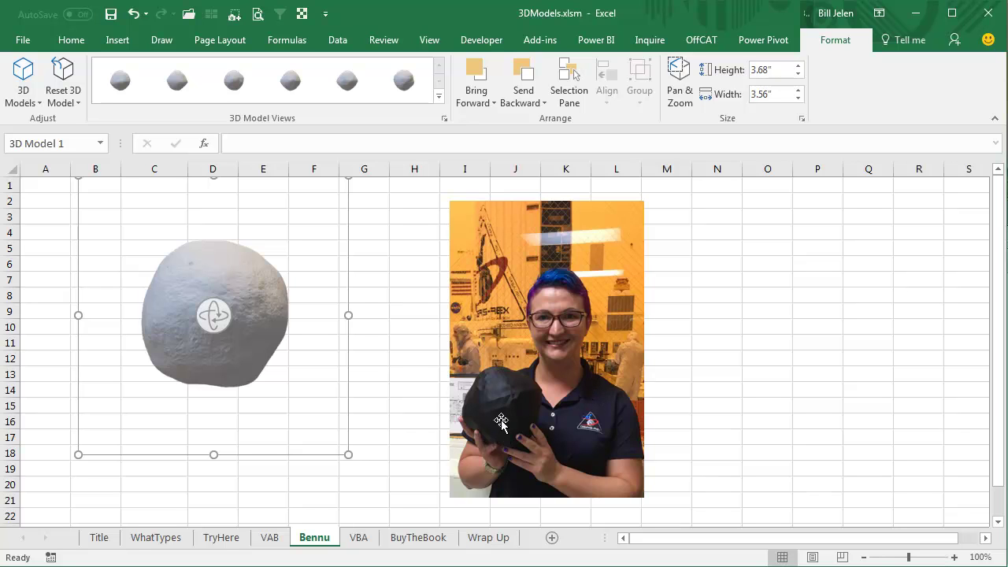
{"action": "left_click_drag", "start_coordinate": [217, 316], "coordinate": [267, 383]}
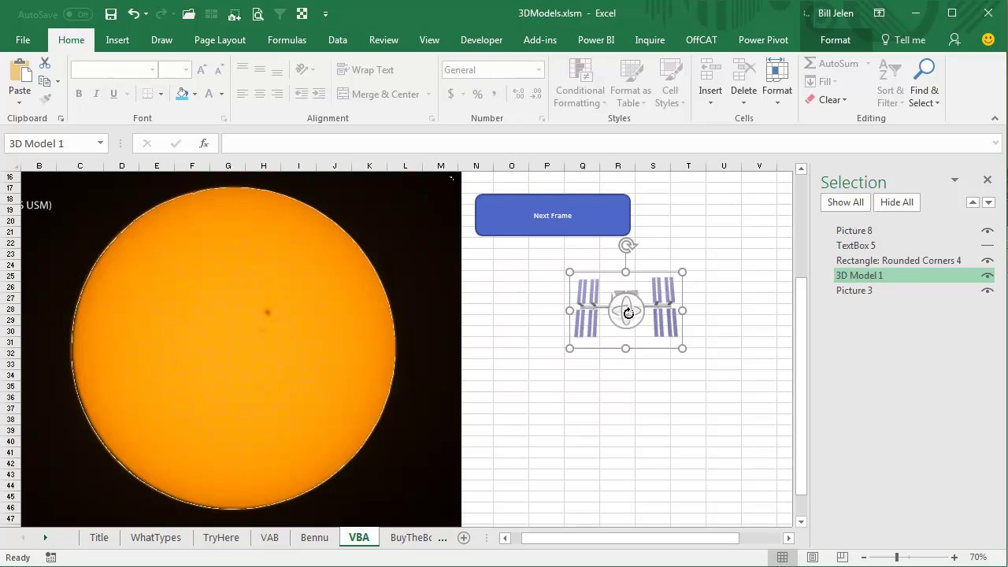
Place the ISS model on the sun image's upper-left edge and deselect it via cell Q30
{"action": "mouse_move", "coordinate": [625, 310]}
{"action": "left_mouse_down"}
{"action": "mouse_move", "coordinate": [568, 361]}
{"action": "mouse_move", "coordinate": [636, 358]}
{"action": "mouse_move", "coordinate": [652, 327]}
{"action": "mouse_move", "coordinate": [630, 311]}
{"action": "mouse_move", "coordinate": [618, 321]}
{"action": "left_mouse_up"}
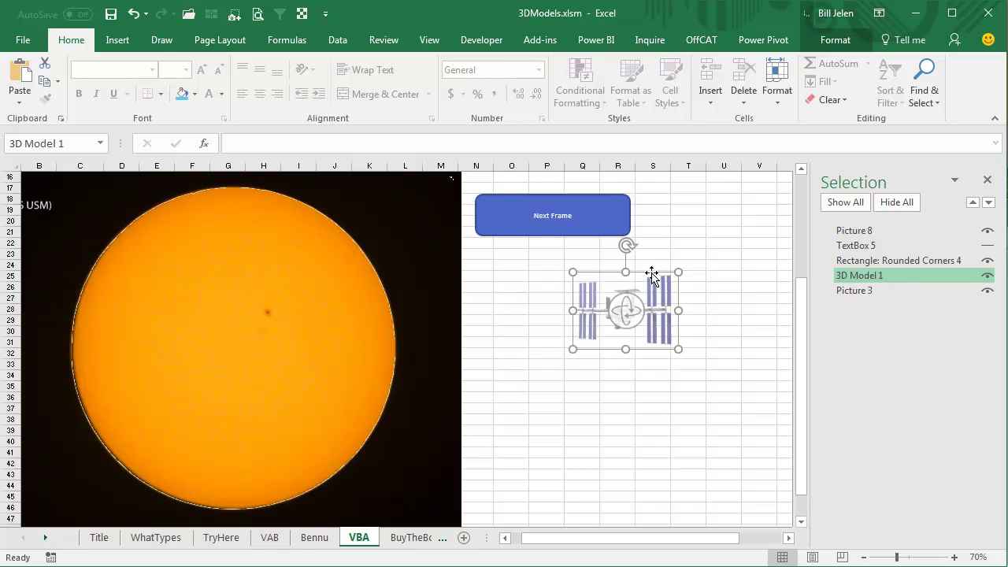
{"action": "left_click_drag", "start_coordinate": [632, 272], "coordinate": [128, 173]}
{"action": "left_click", "coordinate": [582, 330]}
{"action": "scroll", "coordinate": [582, 331], "scroll_direction": "down", "scroll_amount": 1}
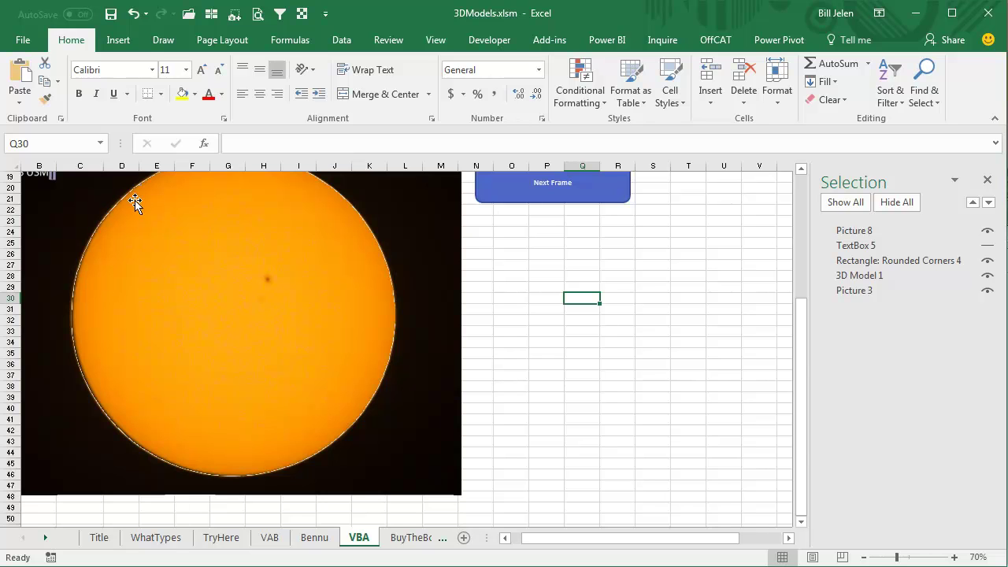
Run Next Frame to move the ISS across the sun, then view the HowToMove macro code
{"action": "left_click", "coordinate": [556, 204]}
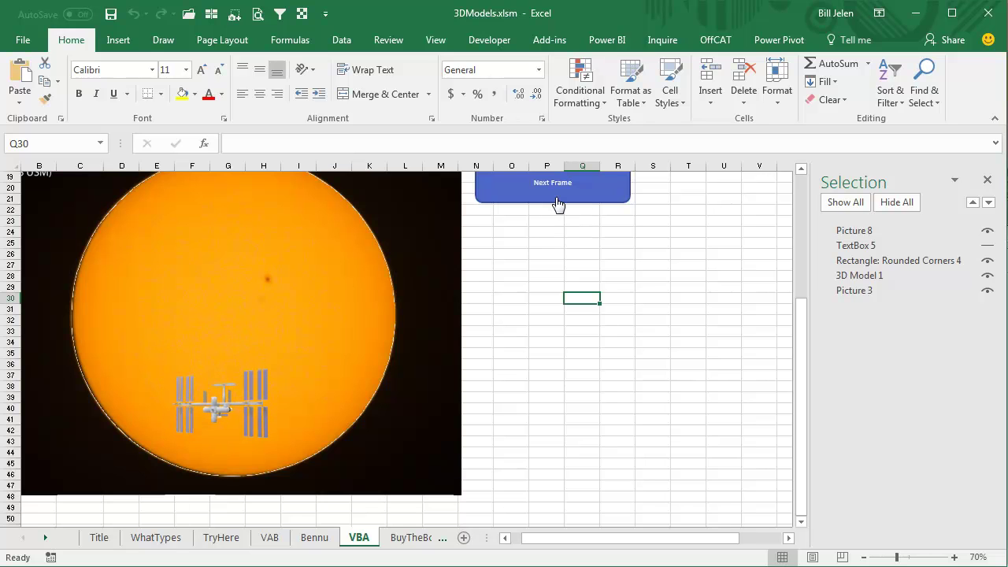
{"action": "key", "text": "alt+F11"}
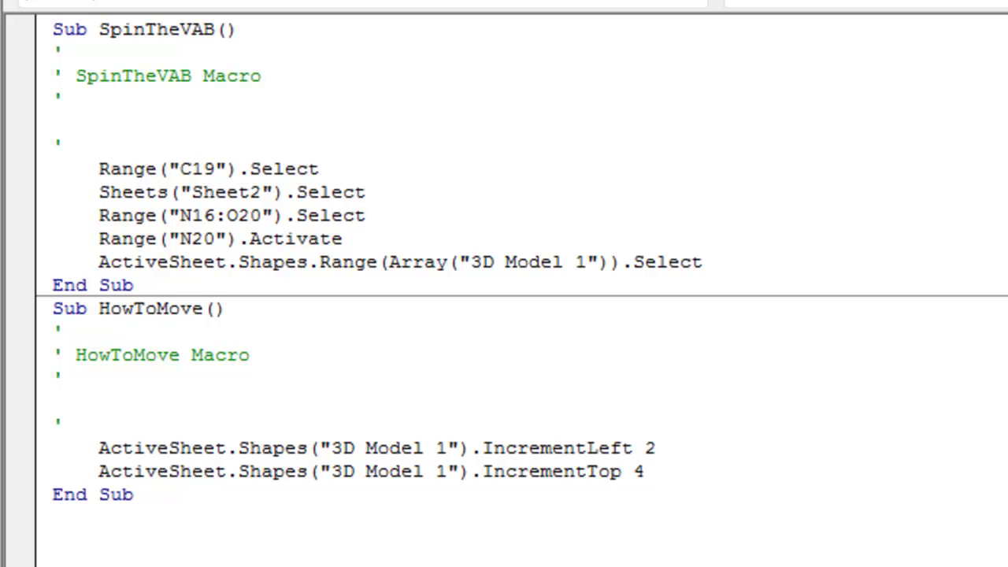
Switch from the VBA editor back to the worksheet showing the ISS over the sun
{"action": "key", "text": "alt+F11"}
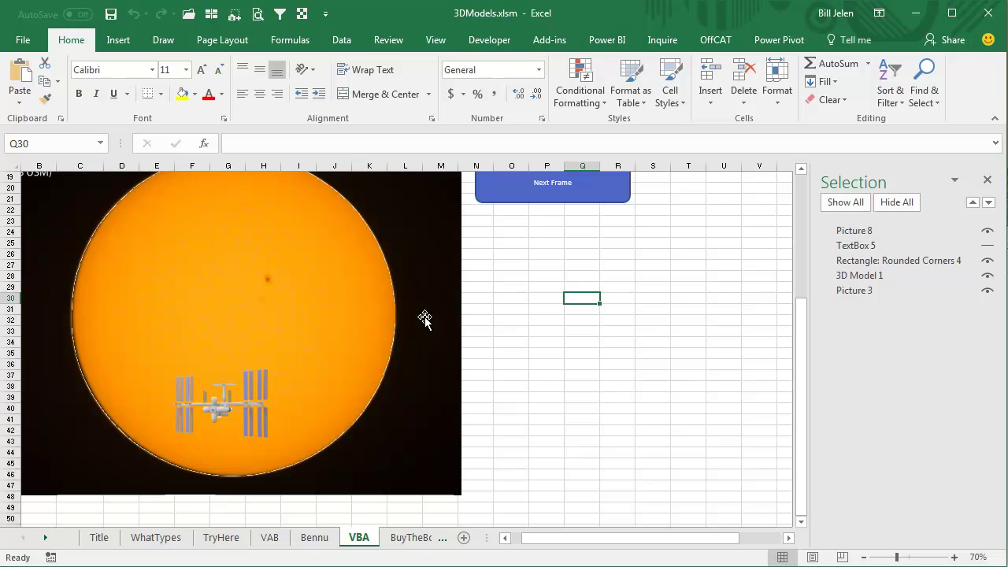
Show the Selection Pane and select 3D Model 1, the ISS sitting on the sun picture
{"action": "left_click", "coordinate": [248, 391]}
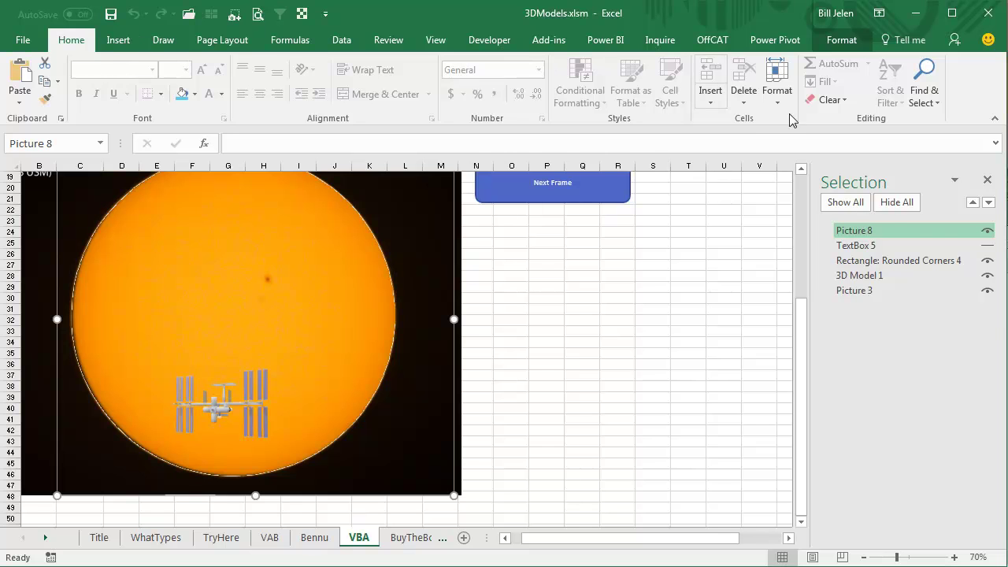
{"action": "left_click", "coordinate": [923, 90]}
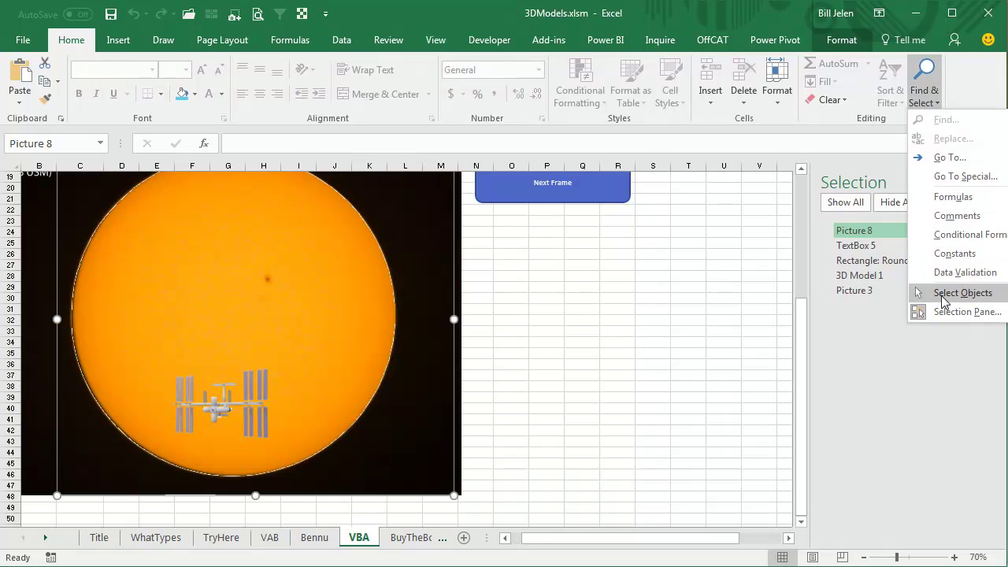
{"action": "left_click", "coordinate": [945, 312]}
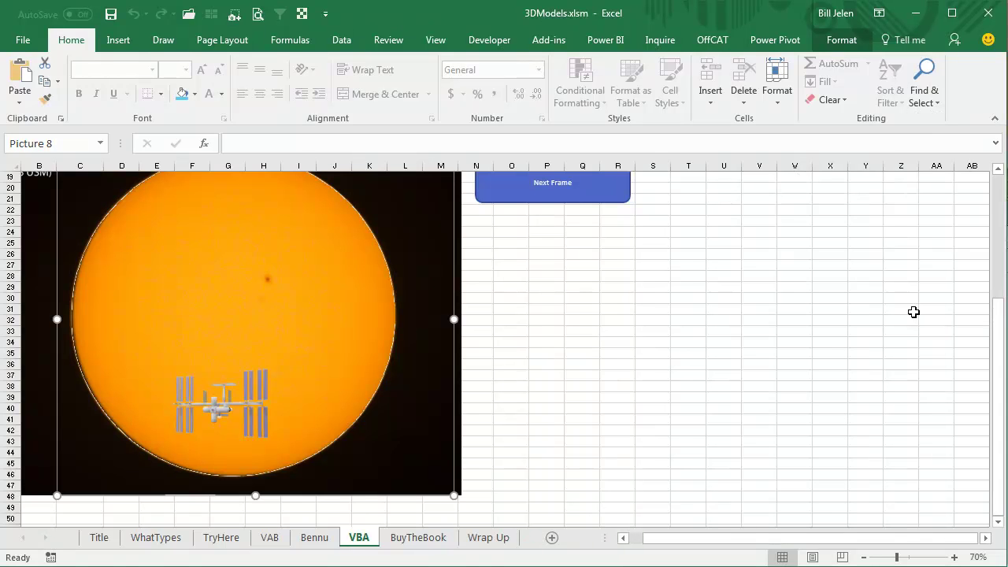
{"action": "left_click", "coordinate": [927, 101]}
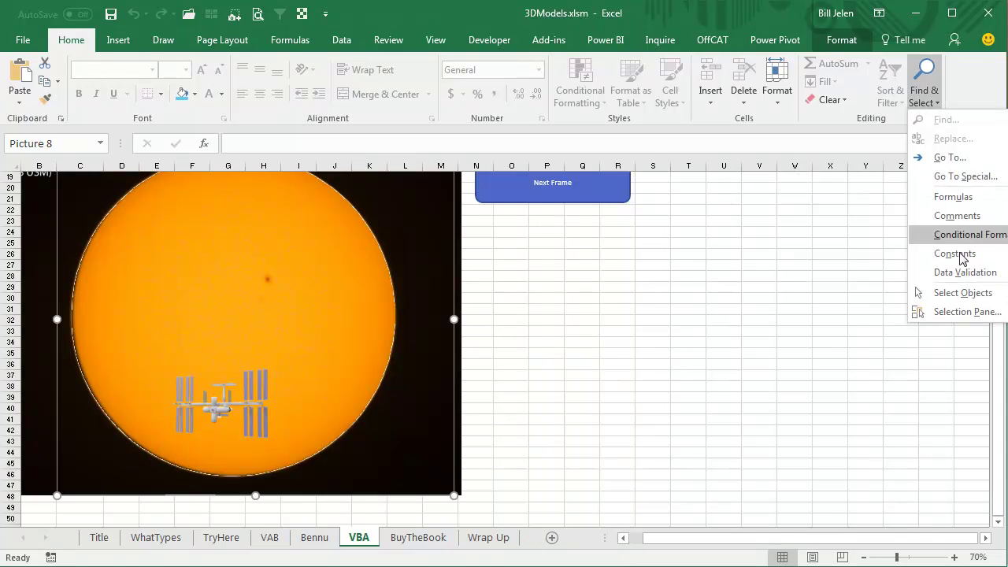
{"action": "left_click", "coordinate": [956, 312]}
{"action": "left_click", "coordinate": [874, 280]}
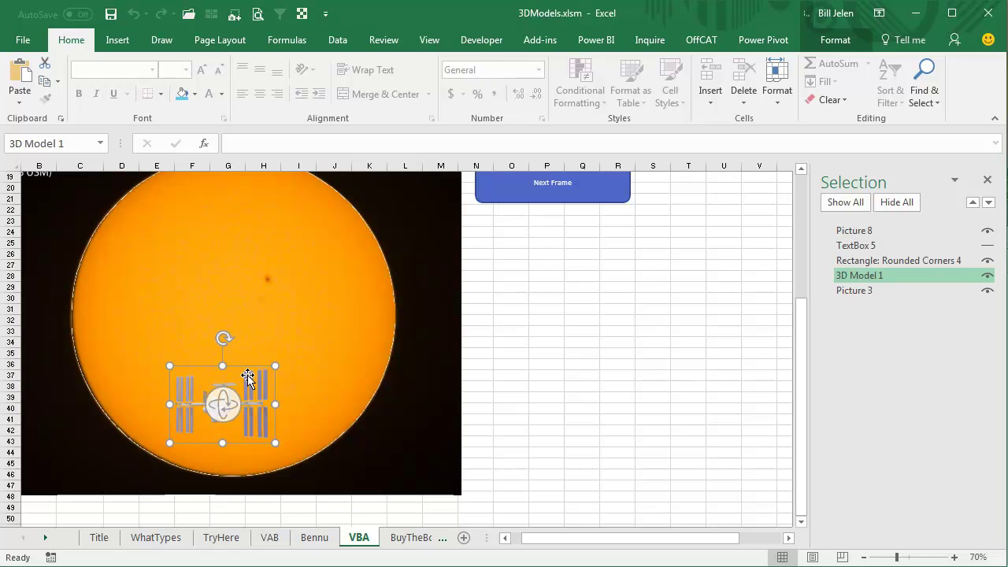
Move the ISS model right of the sun, enlarge it, tilt it diagonally, then view BuyTheBook
{"action": "left_click", "coordinate": [248, 378]}
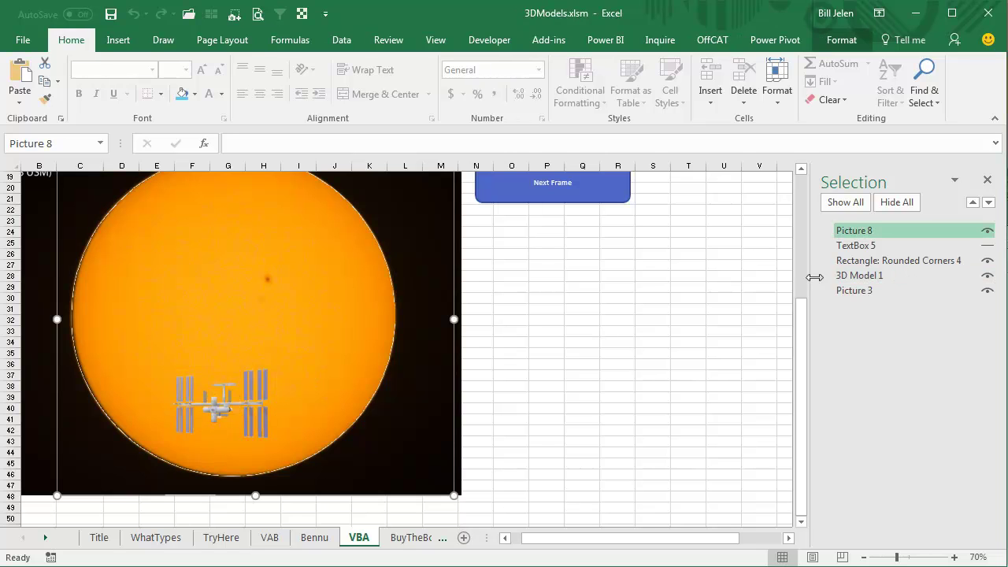
{"action": "left_click", "coordinate": [860, 274]}
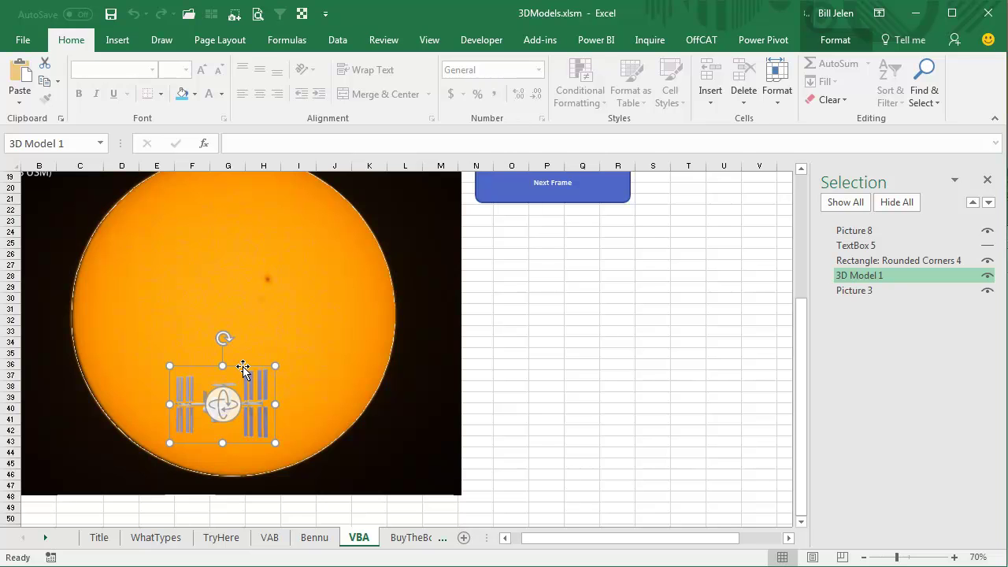
{"action": "left_click_drag", "start_coordinate": [243, 367], "coordinate": [587, 317]}
{"action": "left_click_drag", "start_coordinate": [617, 390], "coordinate": [650, 392]}
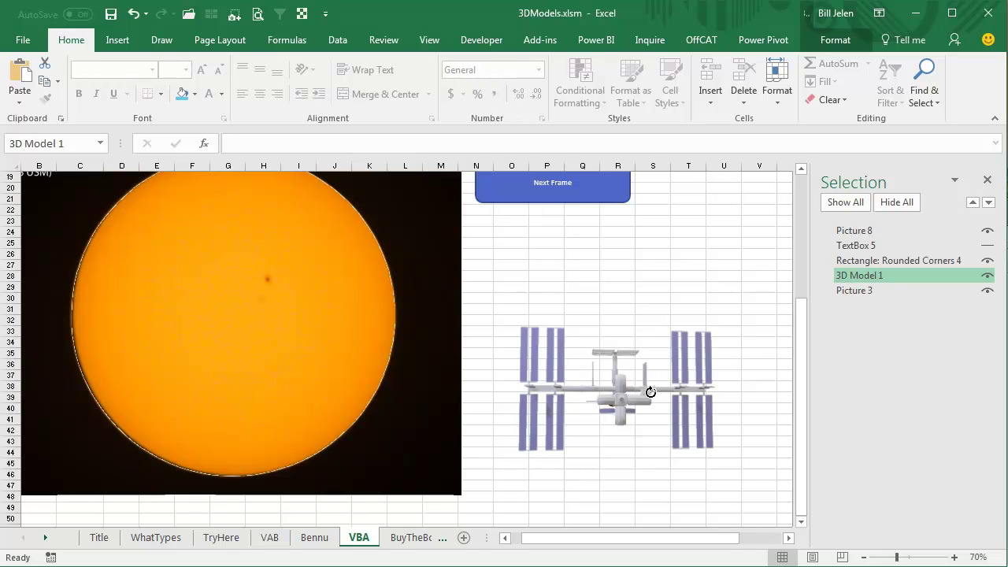
{"action": "left_click_drag", "start_coordinate": [651, 392], "coordinate": [630, 448]}
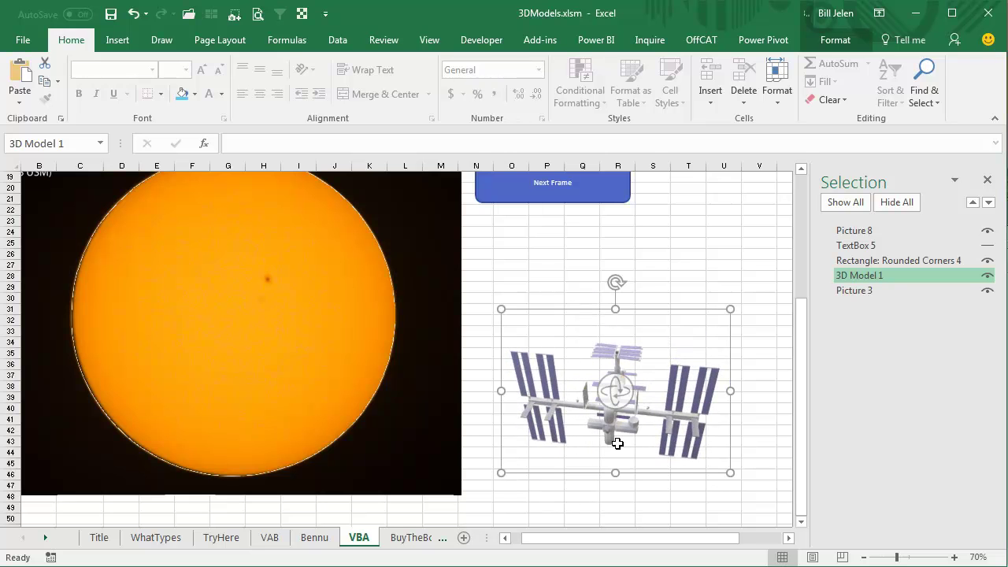
{"action": "left_click", "coordinate": [409, 538]}
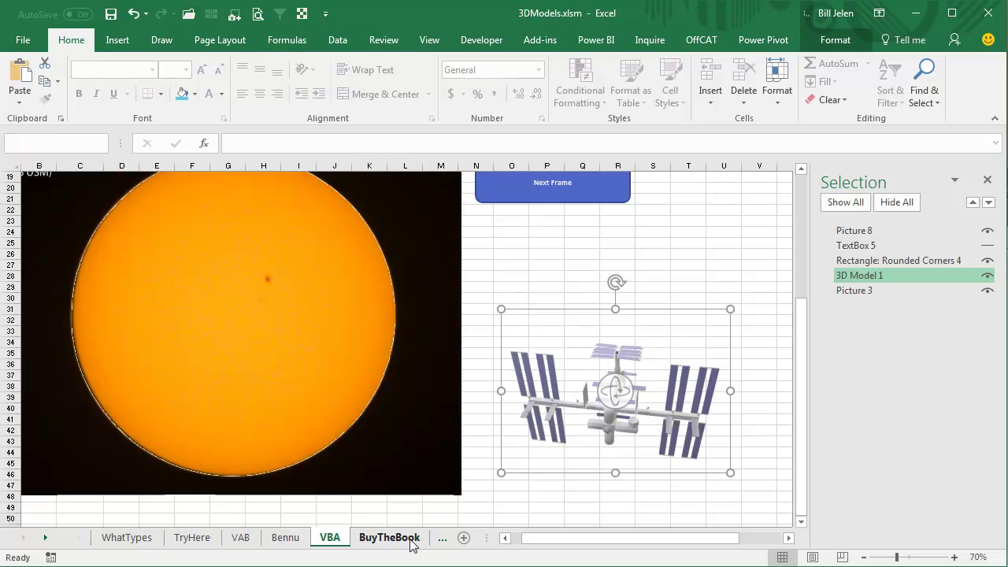
Close the Selection pane, look over the Wrap Up sheet, and go back to the VBA sheet
{"action": "left_click", "coordinate": [987, 180]}
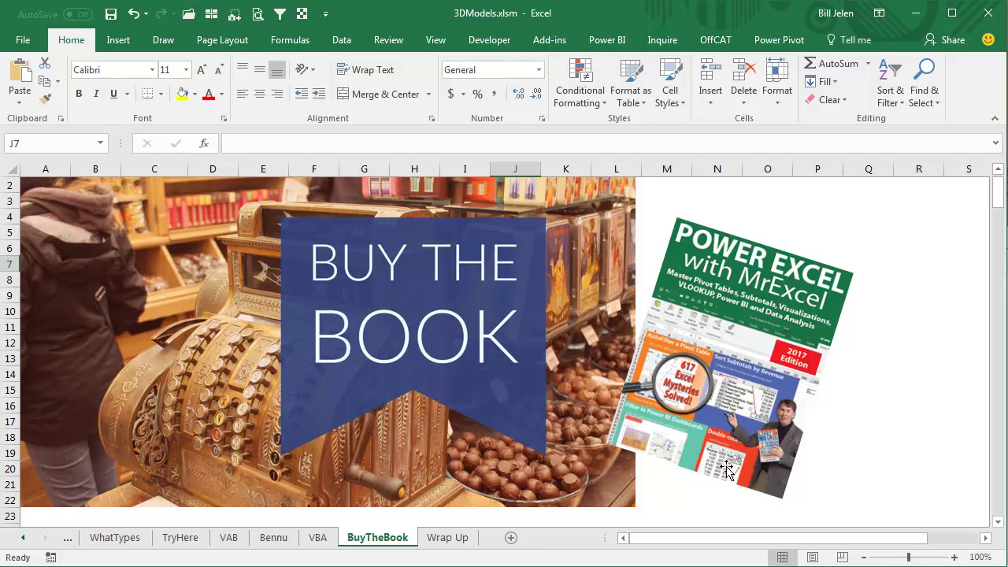
{"action": "left_click", "coordinate": [454, 540]}
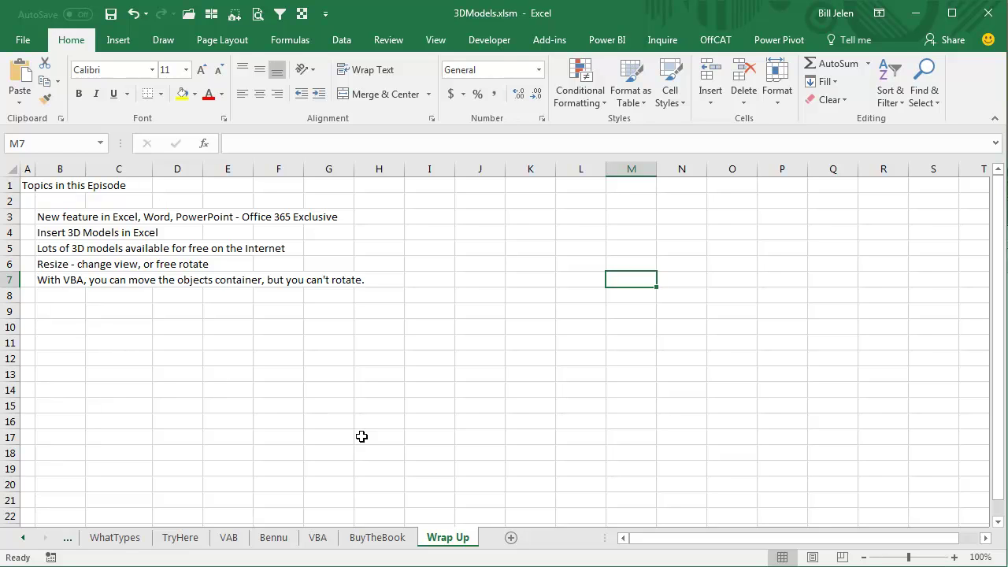
{"action": "left_click", "coordinate": [318, 538]}
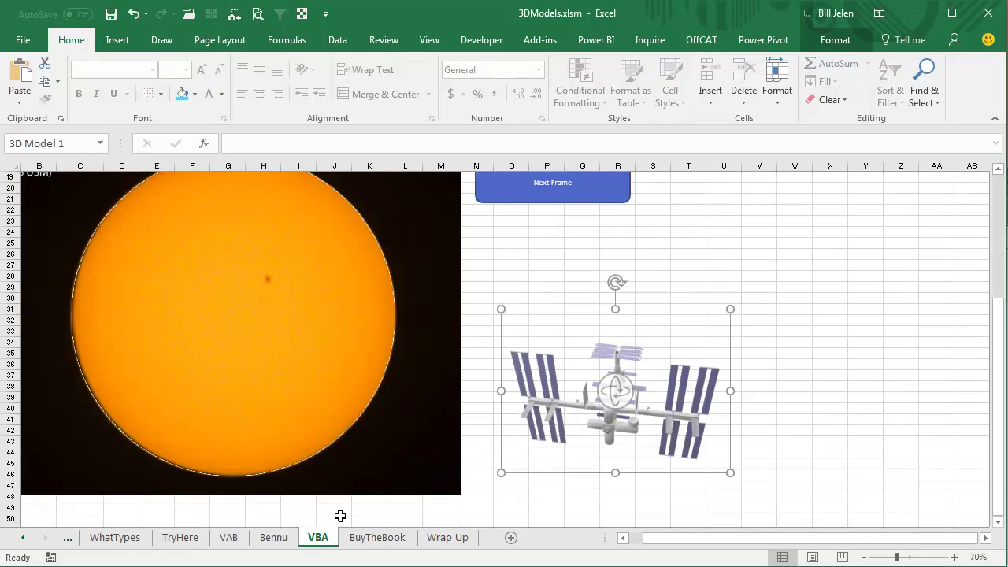